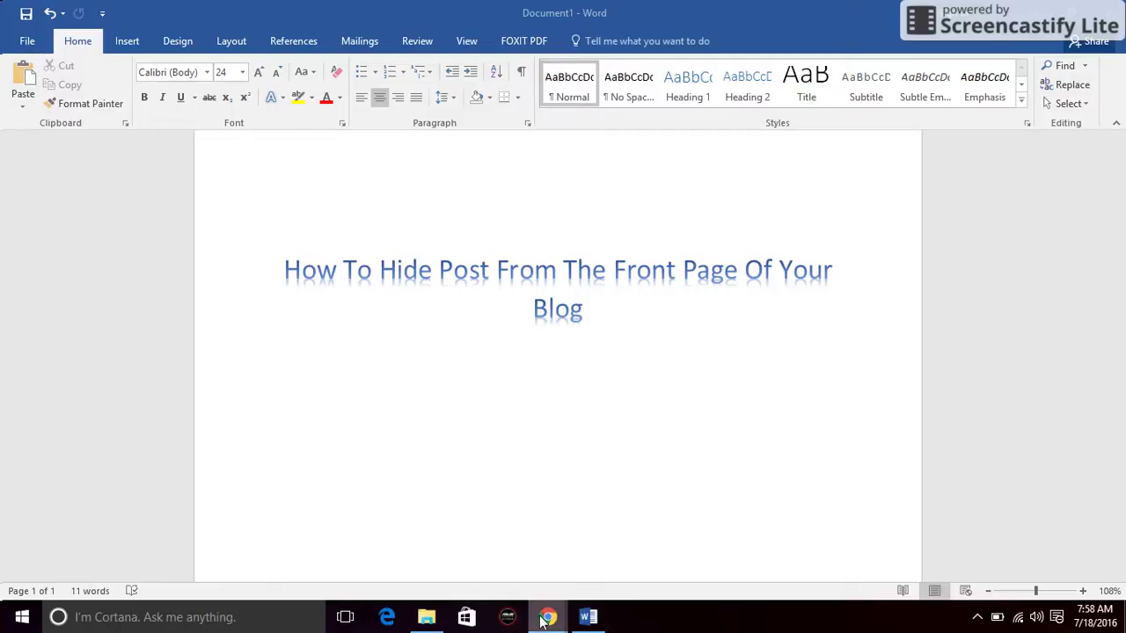
Bring up the Do It Yourself site and scroll to its latest post, '5 Free WordPress Themes For A Techblog'.
{"action": "mouse_move", "coordinate": [541, 615]}
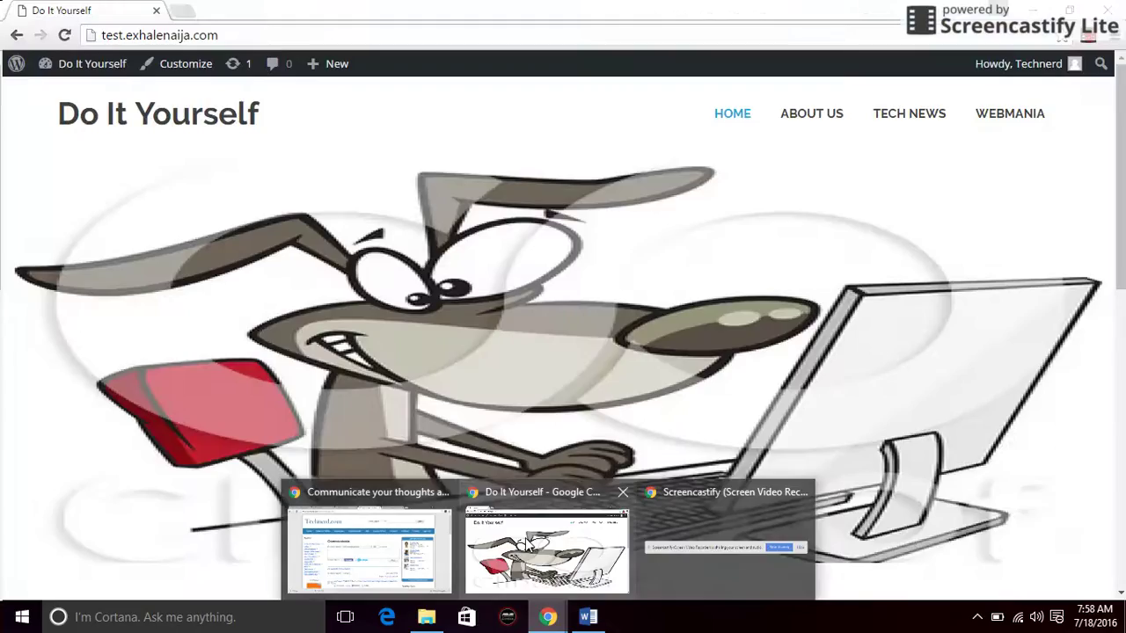
{"action": "left_click", "coordinate": [527, 545]}
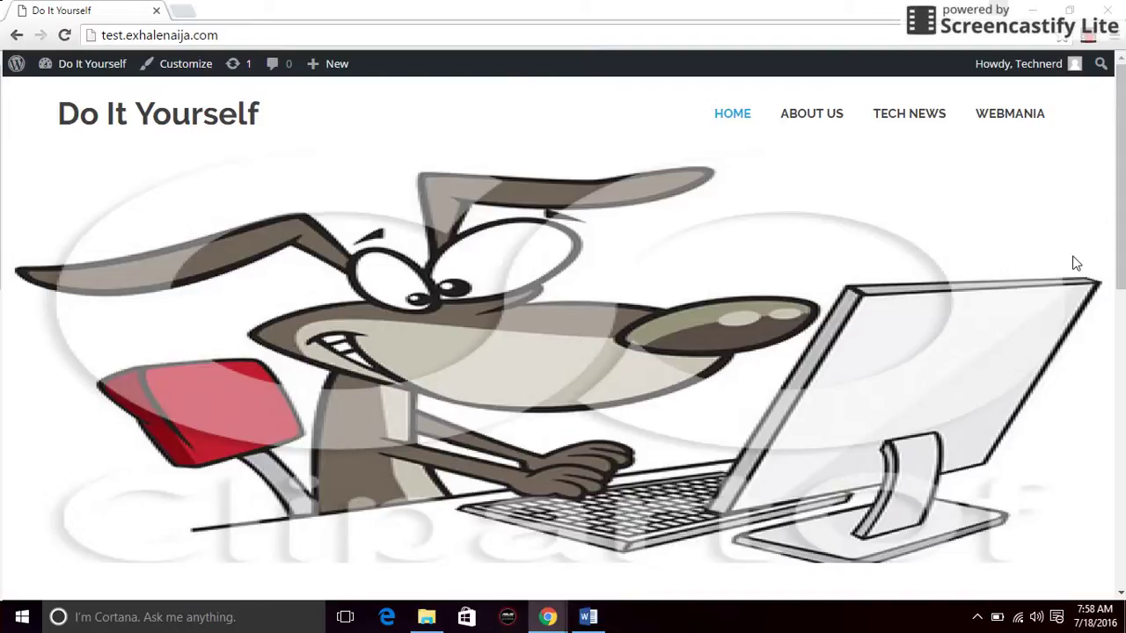
{"action": "left_click_drag", "start_coordinate": [1122, 173], "coordinate": [1122, 282]}
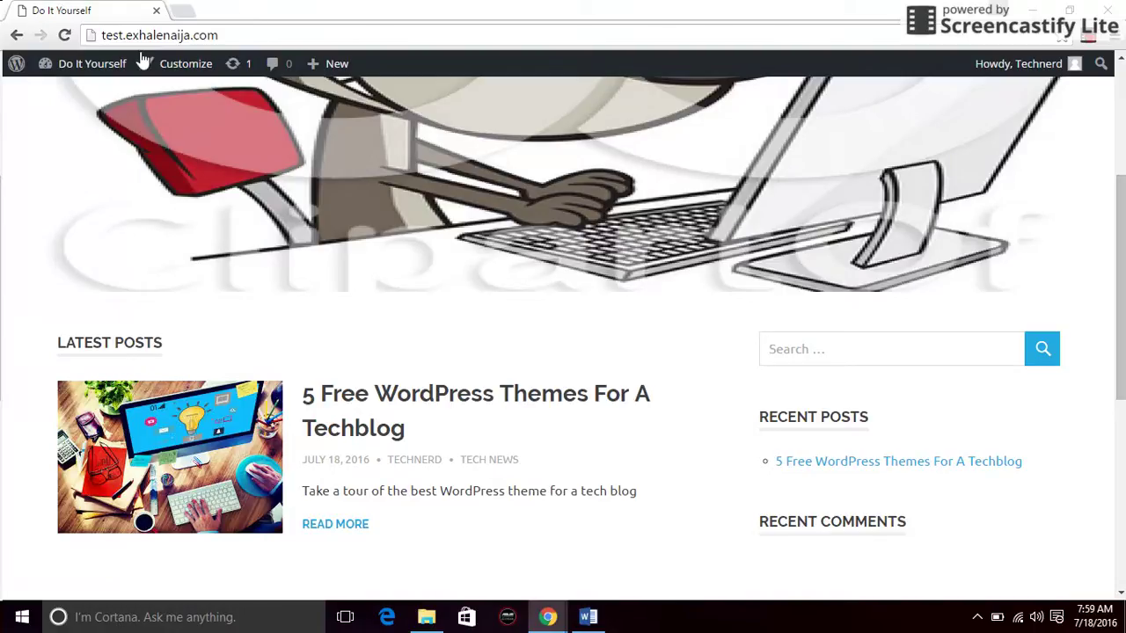
{"action": "mouse_move", "coordinate": [104, 76]}
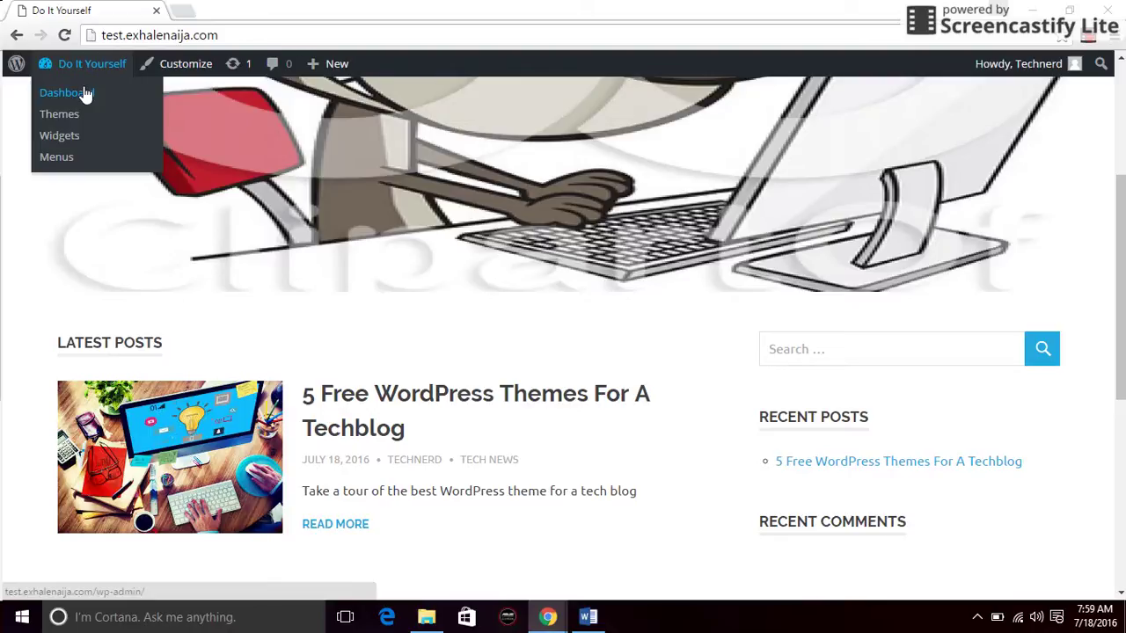
Search Add New plugins for 'Wp hide post', then install and activate WP Hide Post 1.2.2.
{"action": "left_click", "coordinate": [86, 93]}
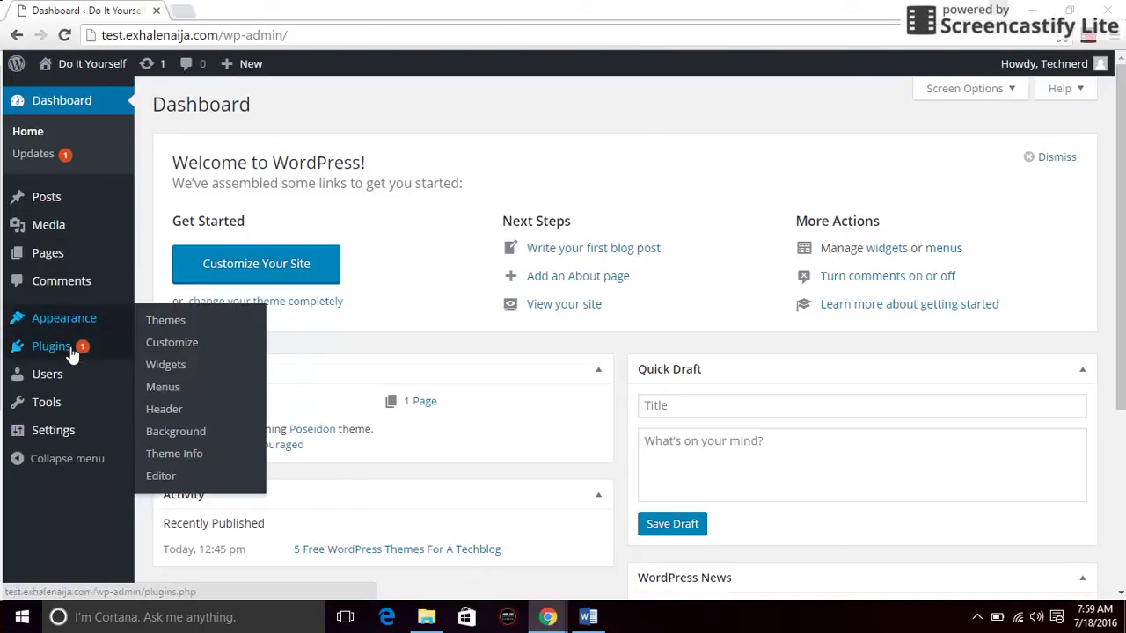
{"action": "mouse_move", "coordinate": [95, 348]}
{"action": "left_click", "coordinate": [168, 372]}
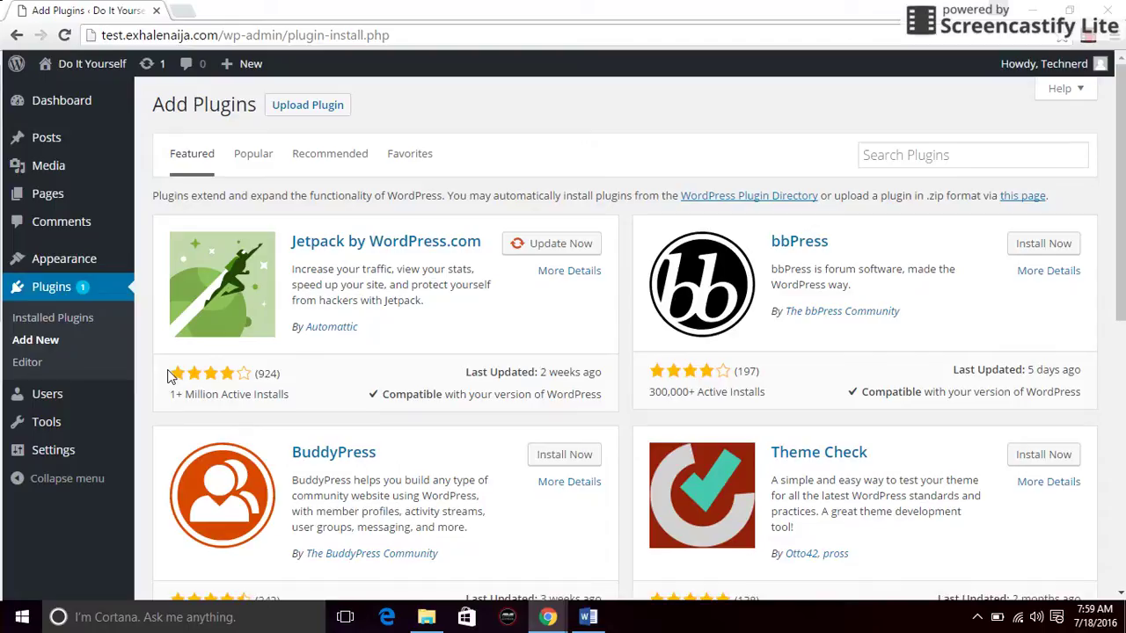
{"action": "left_click", "coordinate": [928, 155]}
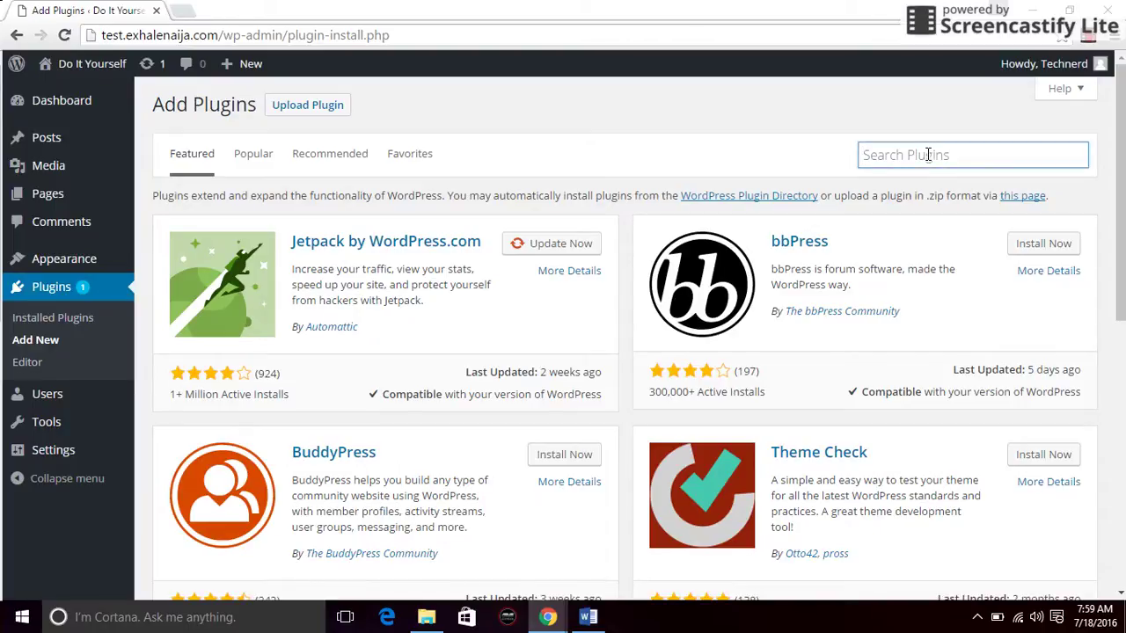
{"action": "type", "text": "W"}
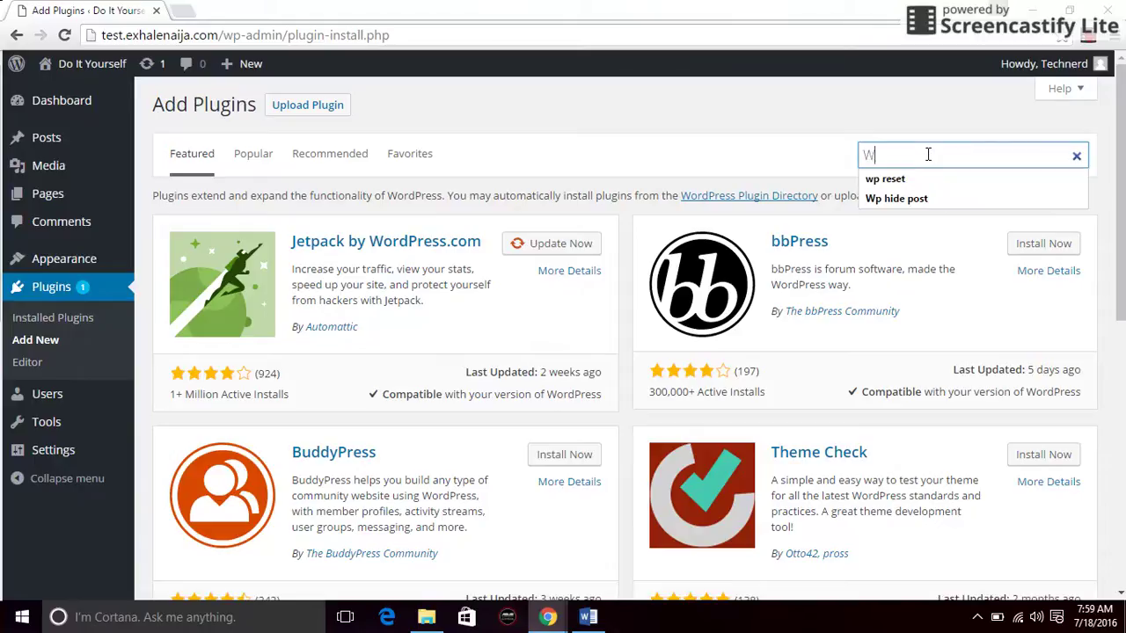
{"action": "type", "text": "p hide"}
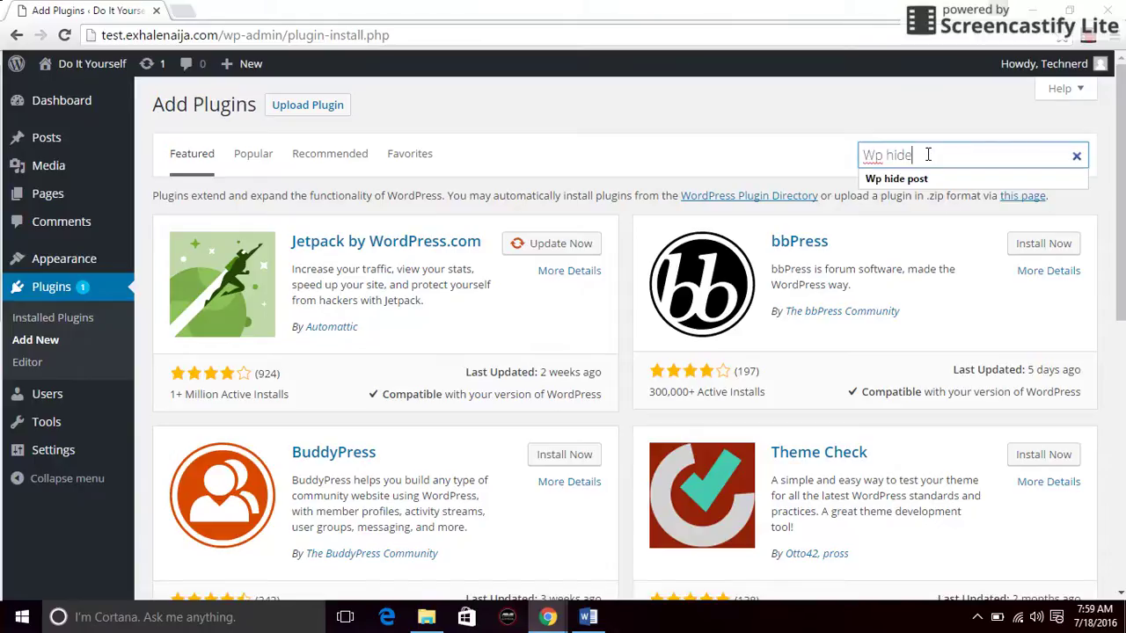
{"action": "left_click", "coordinate": [926, 179]}
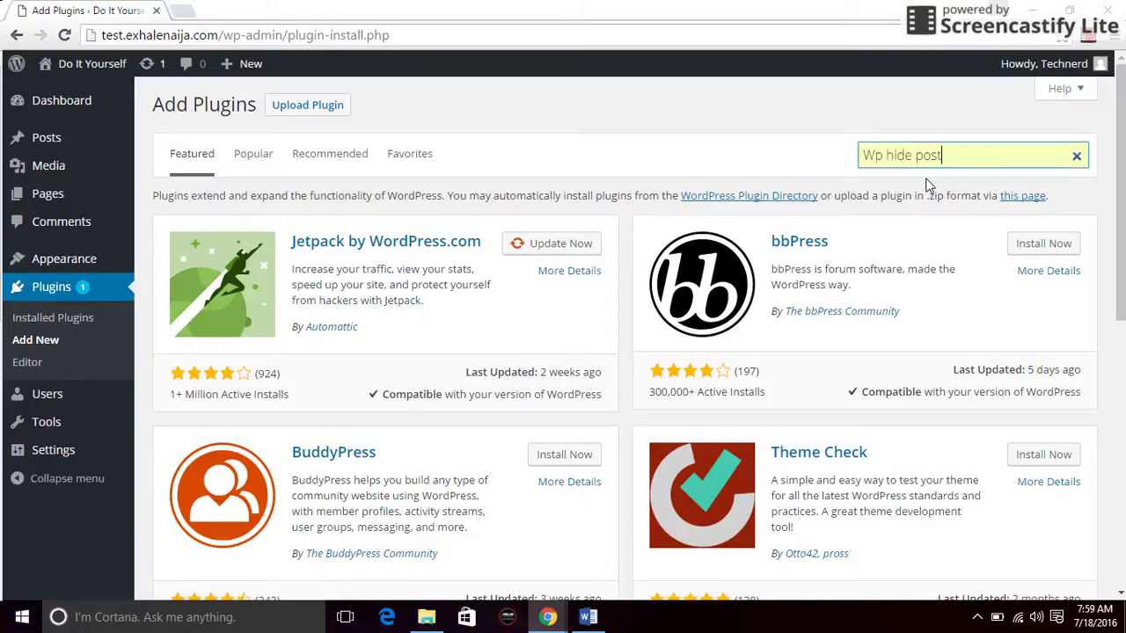
{"action": "key", "text": "Return"}
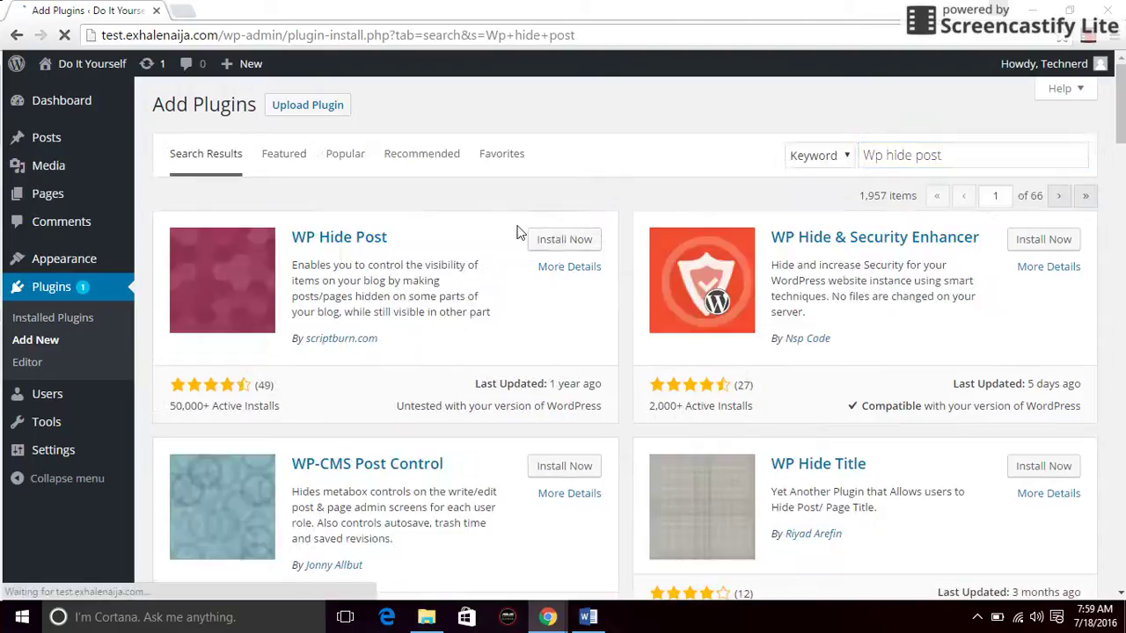
{"action": "left_click", "coordinate": [564, 242]}
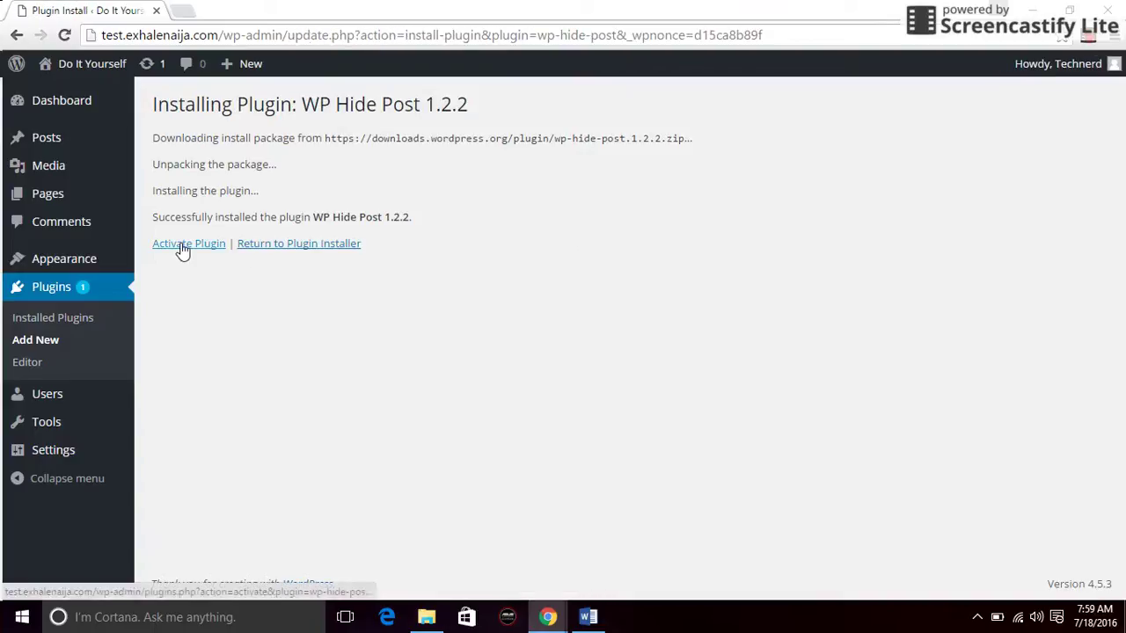
{"action": "left_click", "coordinate": [182, 248]}
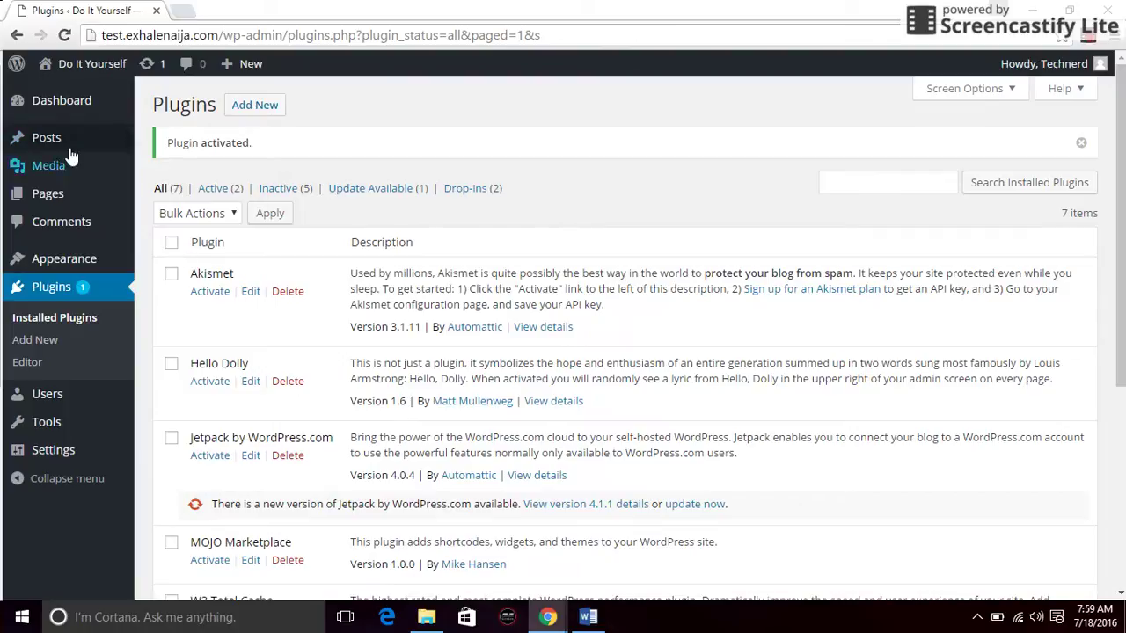
Start a new post titled 'How To Hide Post From The Front Page'.
{"action": "mouse_move", "coordinate": [76, 140]}
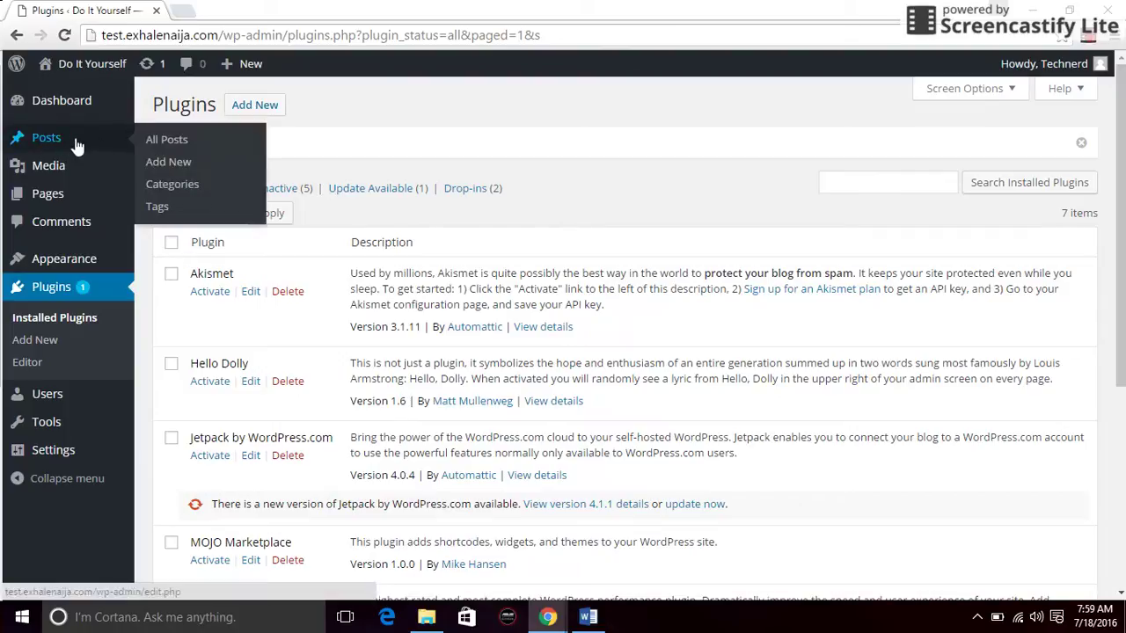
{"action": "left_click", "coordinate": [172, 160]}
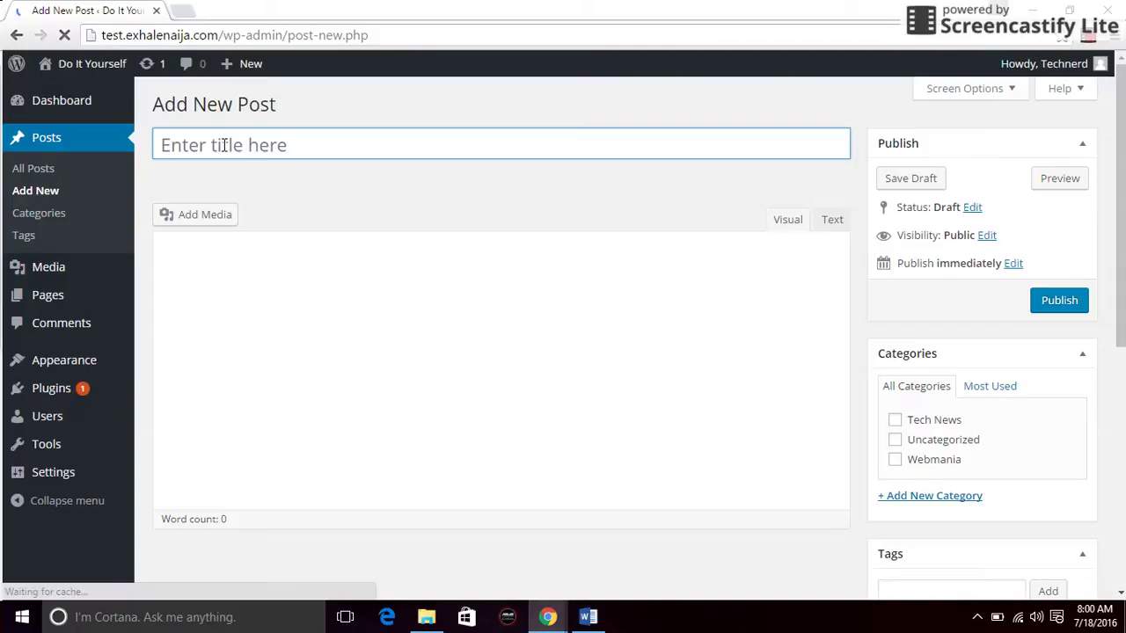
{"action": "type", "text": "H"}
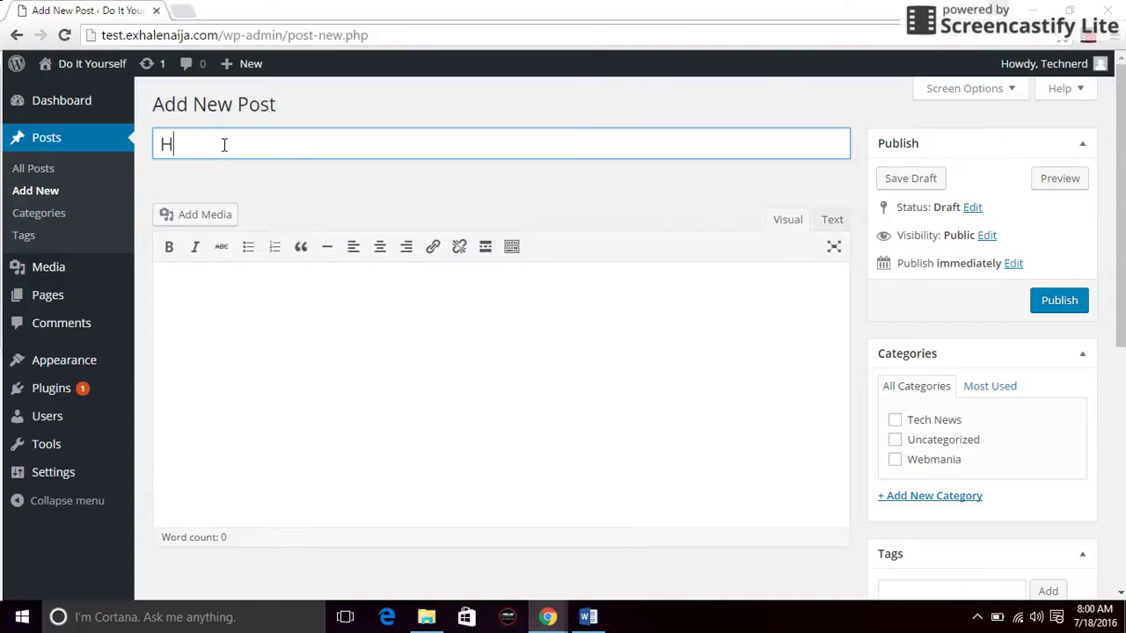
{"action": "type", "text": "ow To Hide Post From T"}
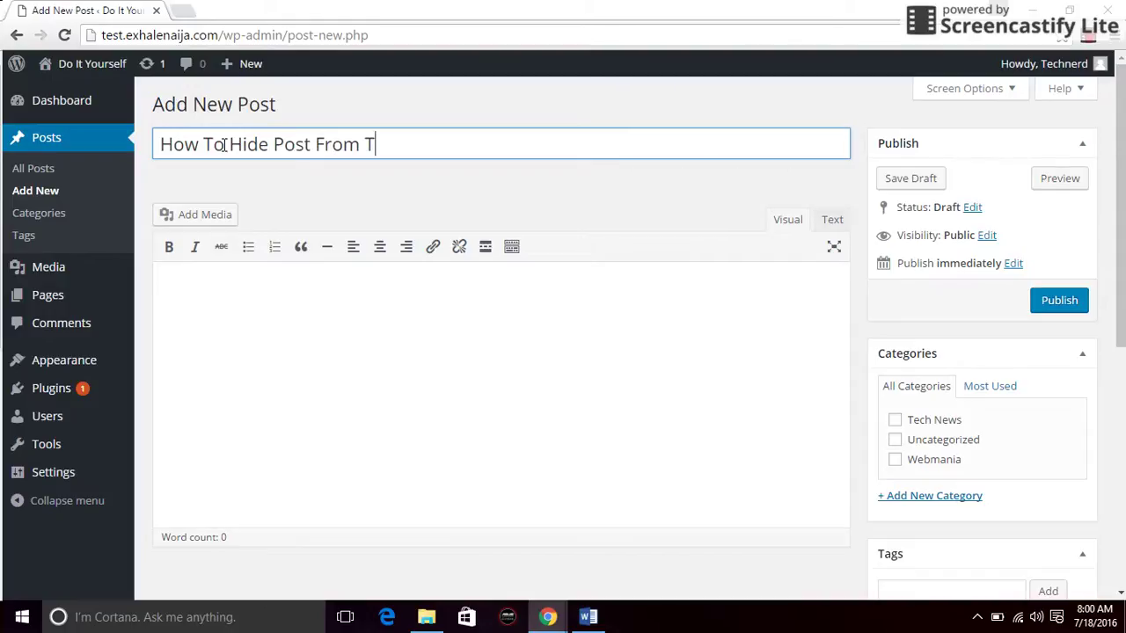
{"action": "type", "text": "he Front Page"}
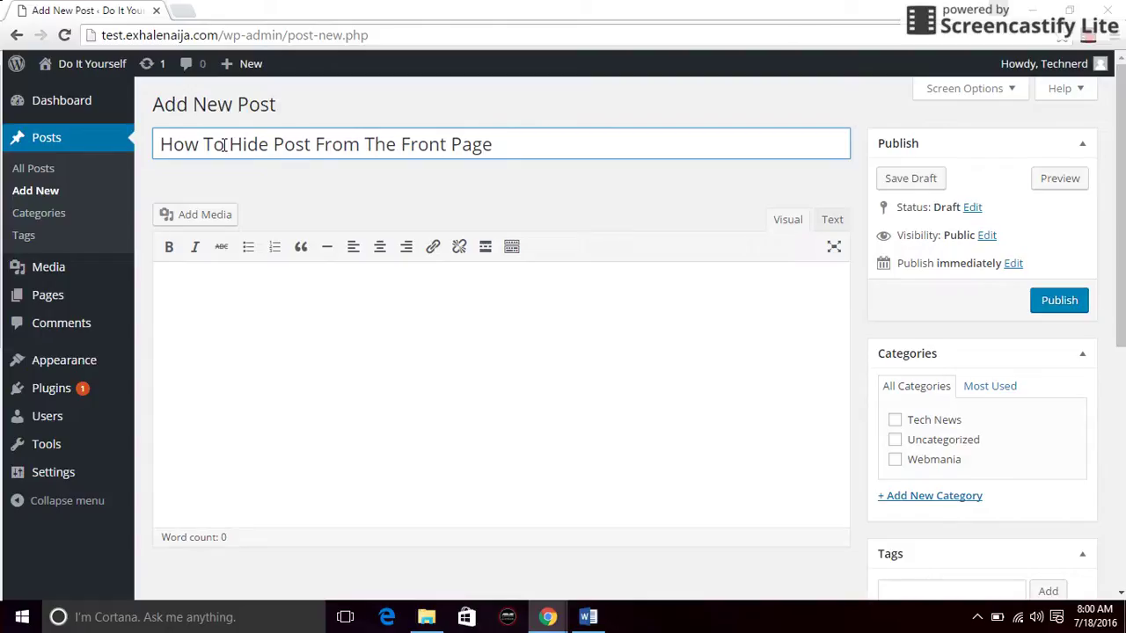
Write the body text 'This shows how to hide post on front page', fixing the typo.
{"action": "left_click", "coordinate": [173, 310]}
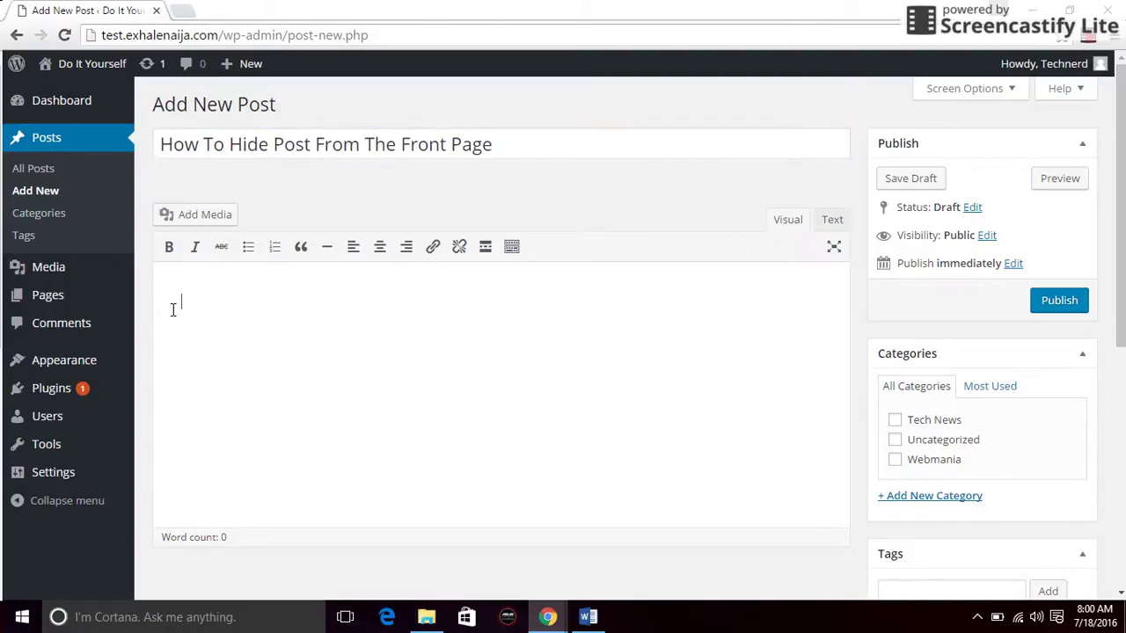
{"action": "type", "text": "This s"}
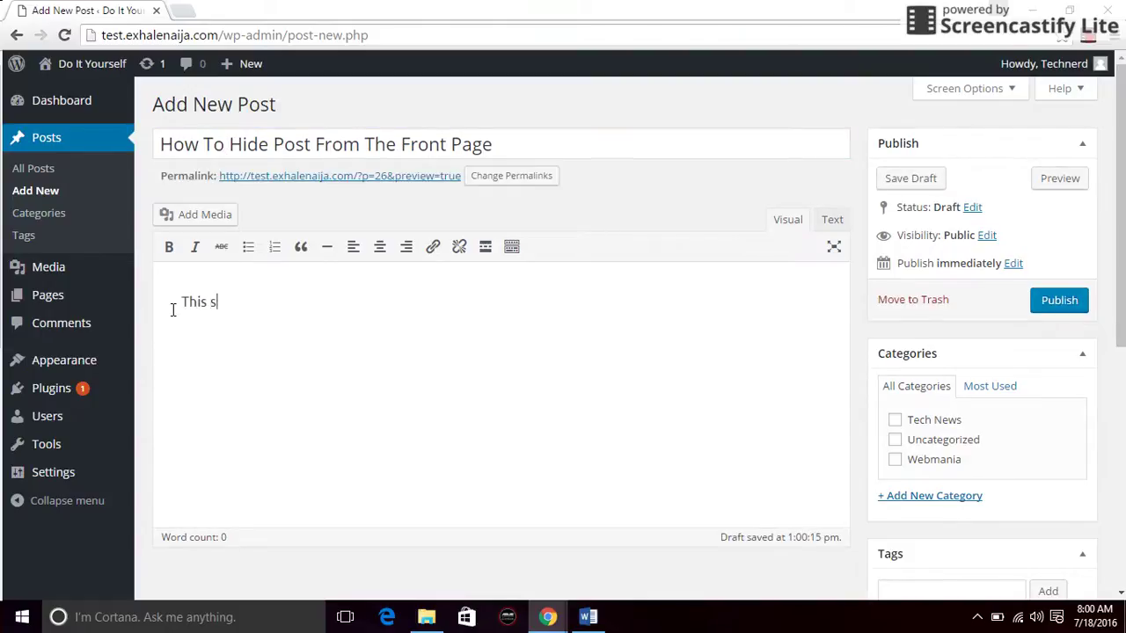
{"action": "type", "text": "hoe"}
{"action": "key", "text": "BackSpace"}
{"action": "type", "text": "ws how to hide "}
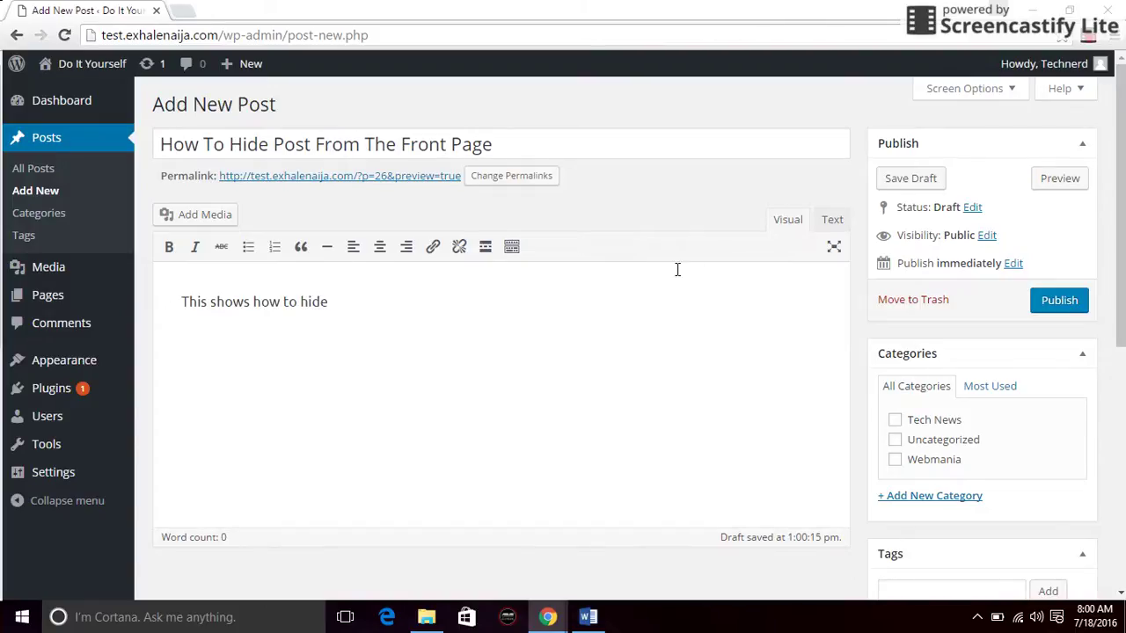
{"action": "type", "text": "post on front page"}
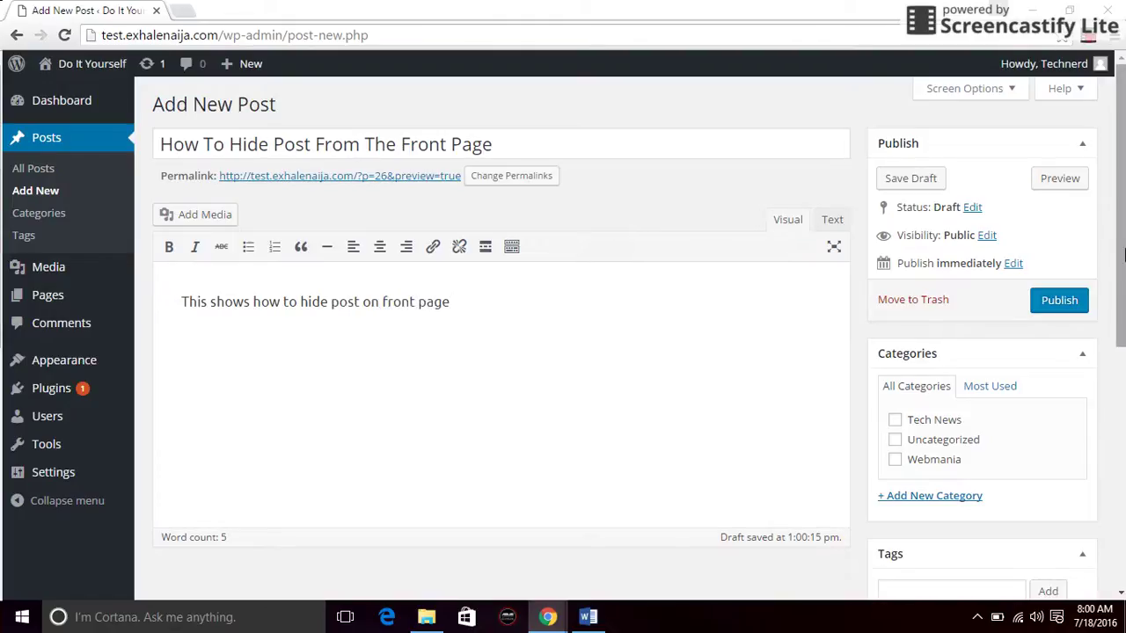
Choose hide.jpg from the Media Library as the post's featured image.
{"action": "left_click_drag", "start_coordinate": [1116, 231], "coordinate": [1115, 526]}
{"action": "left_click", "coordinate": [949, 514]}
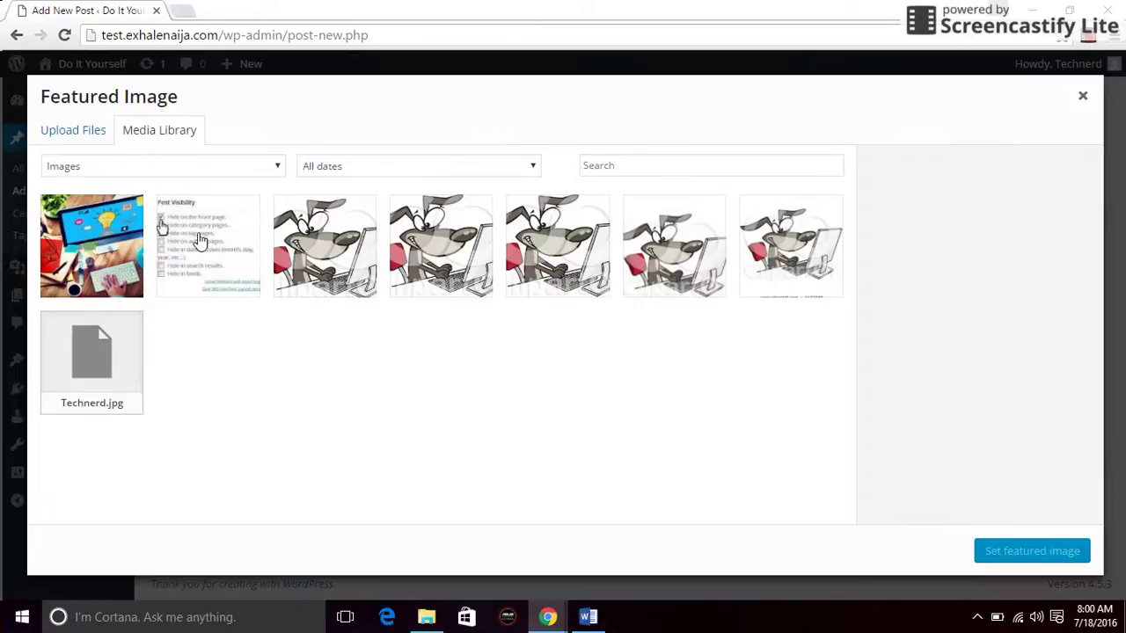
{"action": "left_click", "coordinate": [224, 249]}
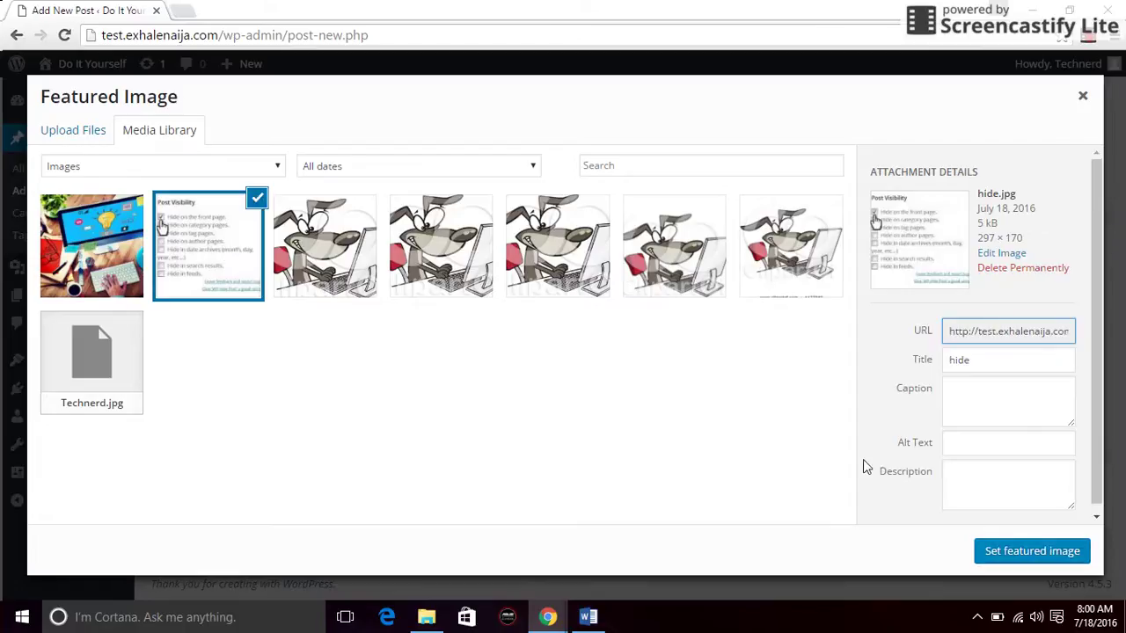
{"action": "left_click", "coordinate": [996, 554]}
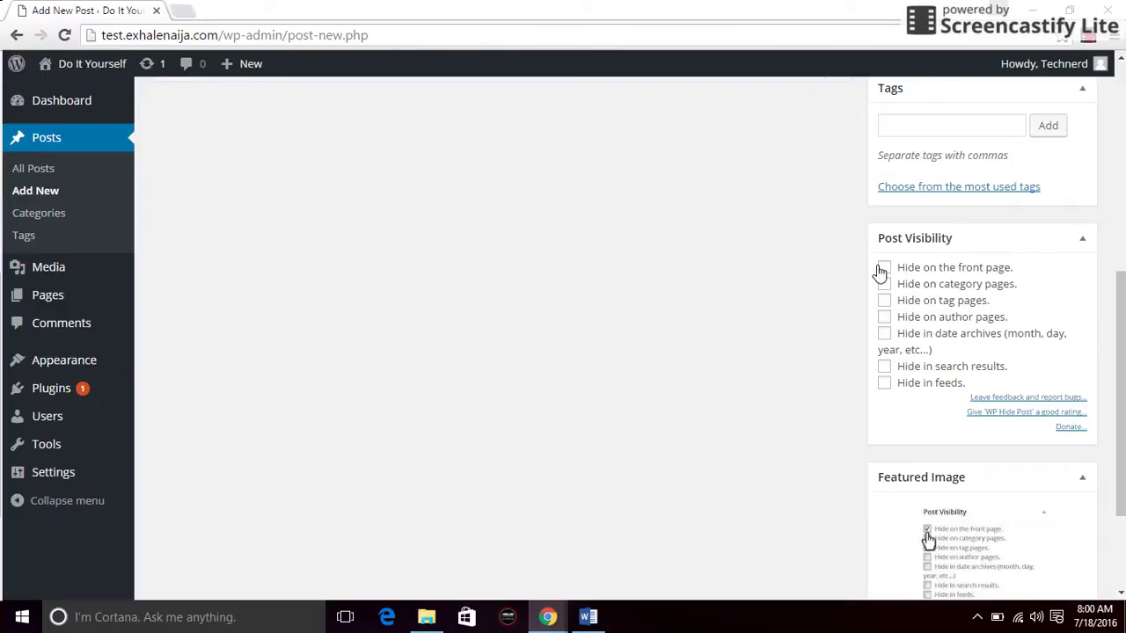
Tick Hide on the front page in Post Visibility, leaving Hide on category pages unticked.
{"action": "left_click", "coordinate": [881, 270]}
{"action": "left_click", "coordinate": [883, 293]}
{"action": "left_click", "coordinate": [884, 293]}
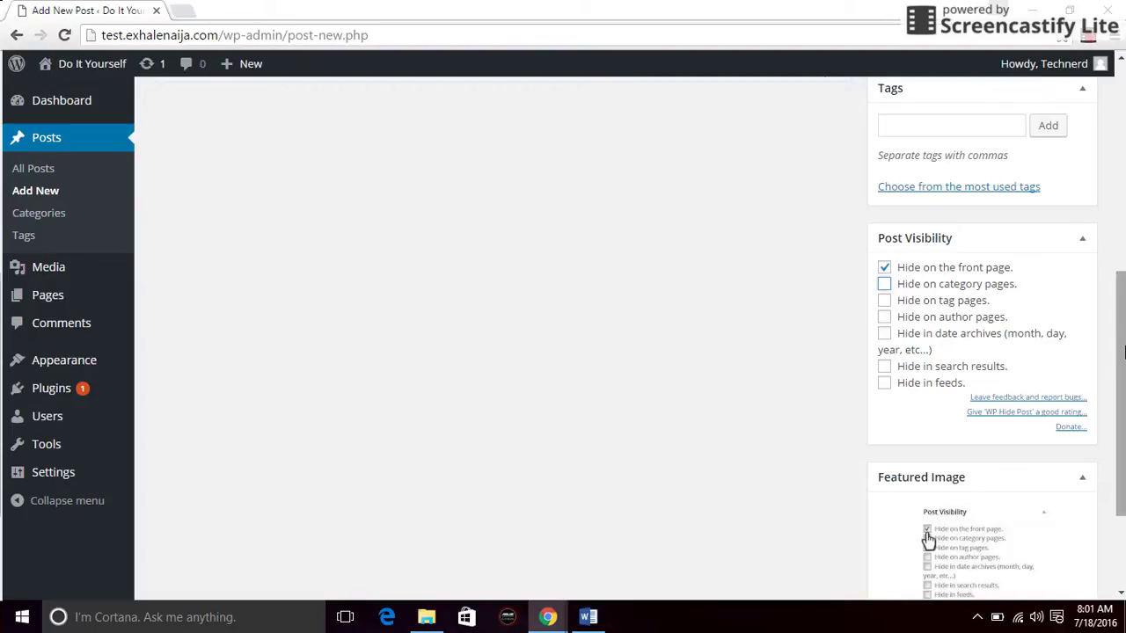
Tick the Webmania category and publish the post.
{"action": "left_click_drag", "start_coordinate": [1124, 352], "coordinate": [1122, 78]}
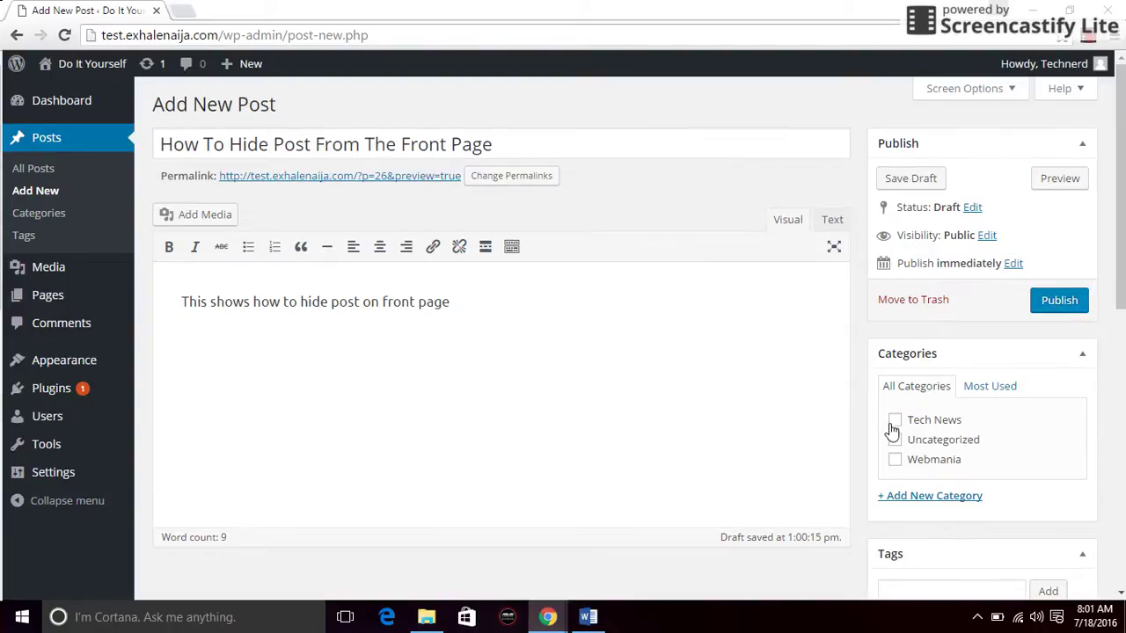
{"action": "left_click", "coordinate": [894, 461]}
{"action": "left_click", "coordinate": [1058, 302]}
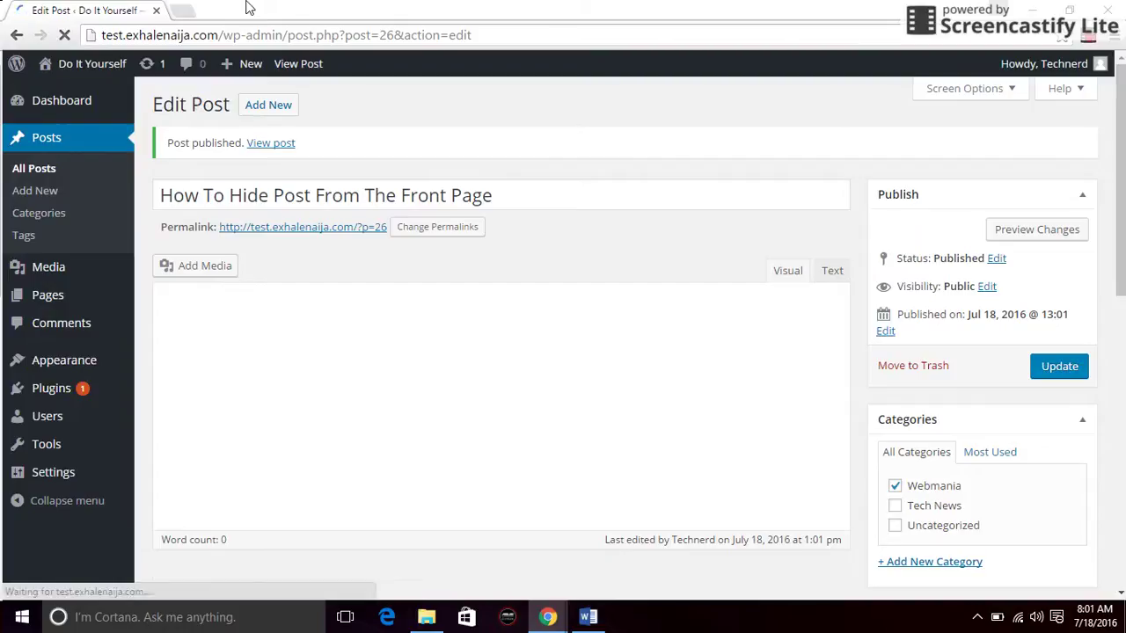
{"action": "mouse_move", "coordinate": [81, 70]}
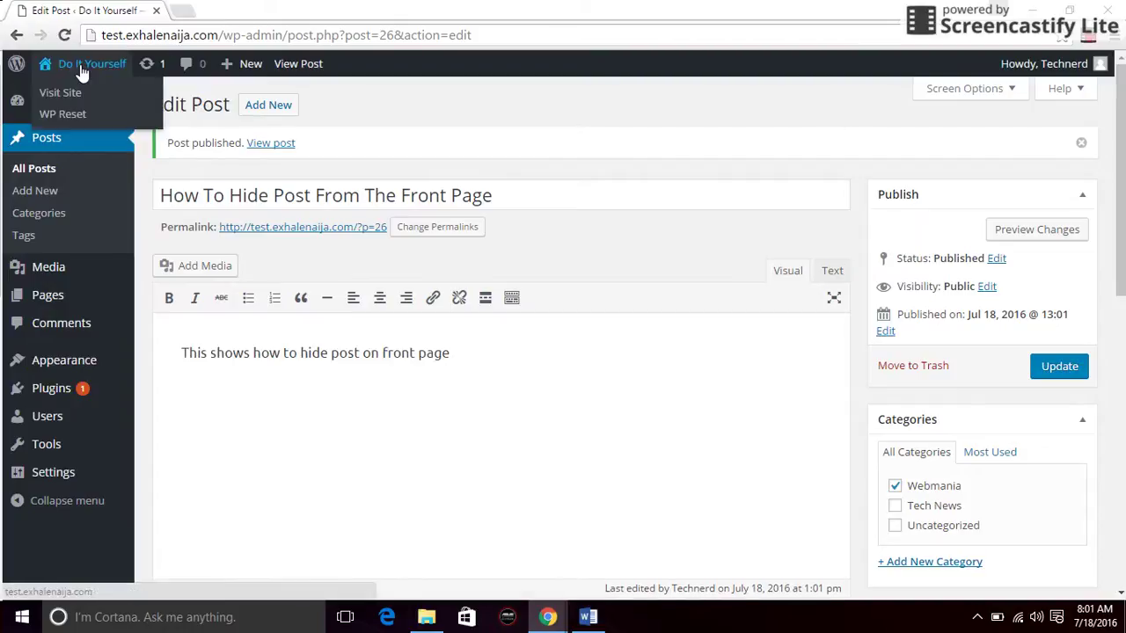
Visit the live site, check the Webmania category page for the new post, then return Home.
{"action": "left_click", "coordinate": [73, 94]}
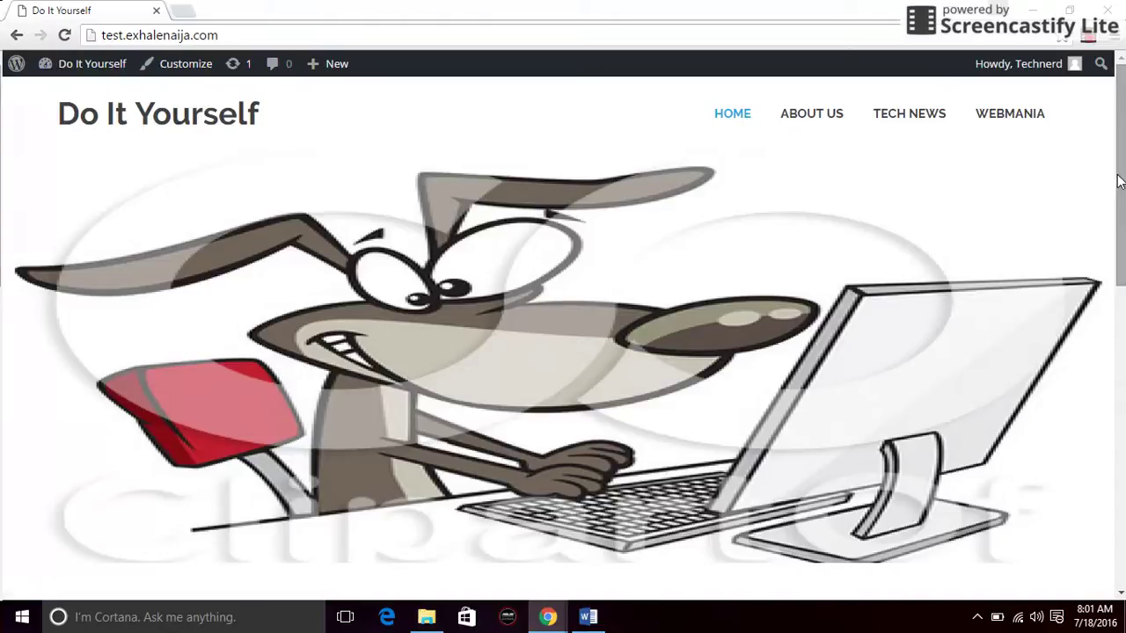
{"action": "mouse_move", "coordinate": [1118, 180]}
{"action": "left_mouse_down"}
{"action": "mouse_move", "coordinate": [1122, 437]}
{"action": "mouse_move", "coordinate": [1122, 181]}
{"action": "left_mouse_up"}
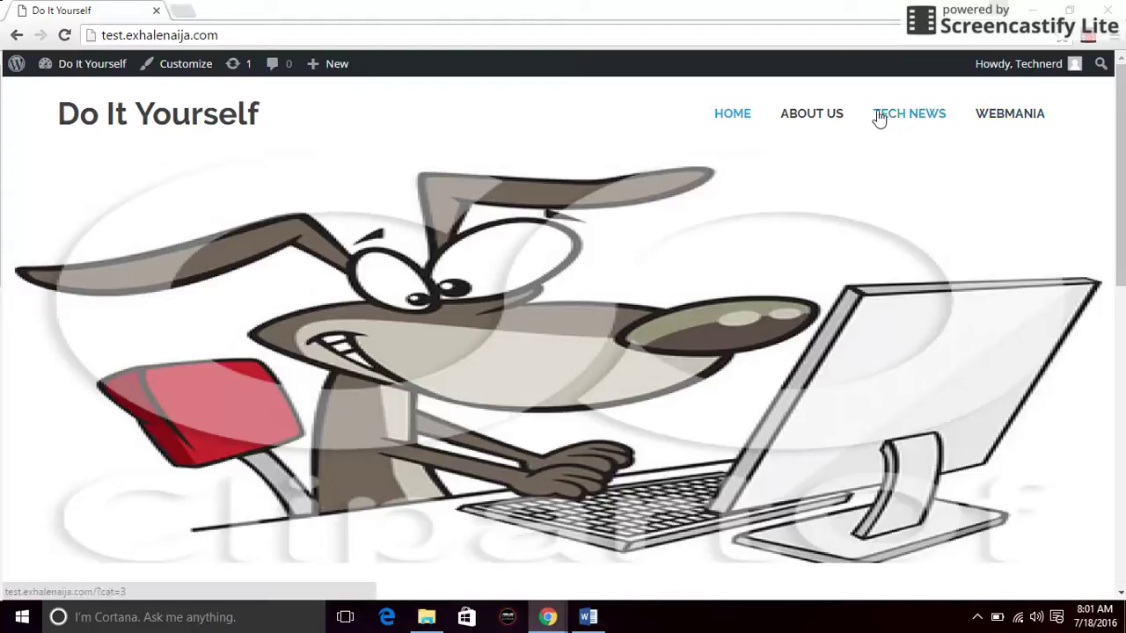
{"action": "left_click", "coordinate": [1023, 118]}
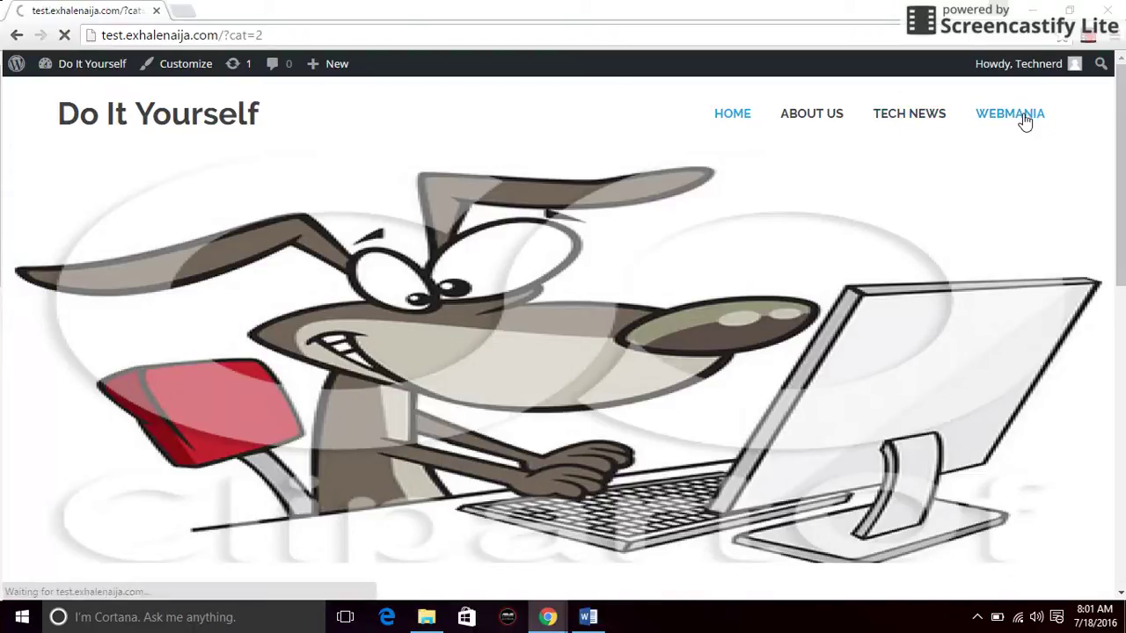
{"action": "mouse_move", "coordinate": [1123, 120]}
{"action": "left_mouse_down"}
{"action": "mouse_move", "coordinate": [1123, 299]}
{"action": "mouse_move", "coordinate": [1123, 123]}
{"action": "left_mouse_up"}
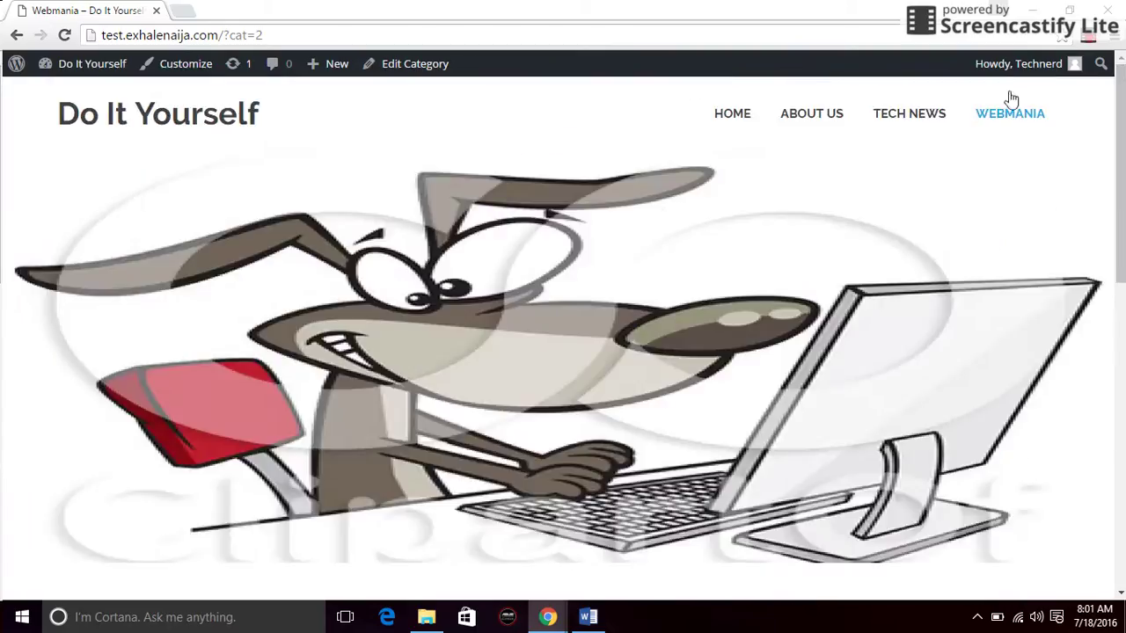
{"action": "left_click", "coordinate": [734, 122]}
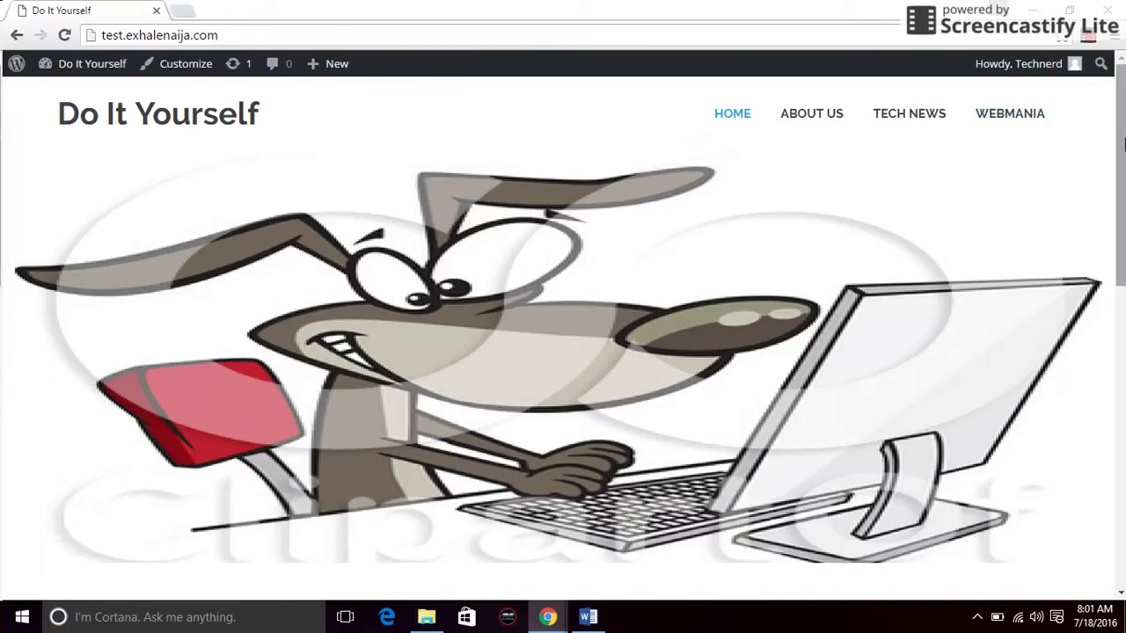
Scroll the home page, then reopen the Webmania category page and scroll through its posts.
{"action": "left_click_drag", "start_coordinate": [1122, 158], "coordinate": [1115, 383]}
{"action": "scroll", "coordinate": [1110, 424], "scroll_direction": "down", "scroll_amount": 2}
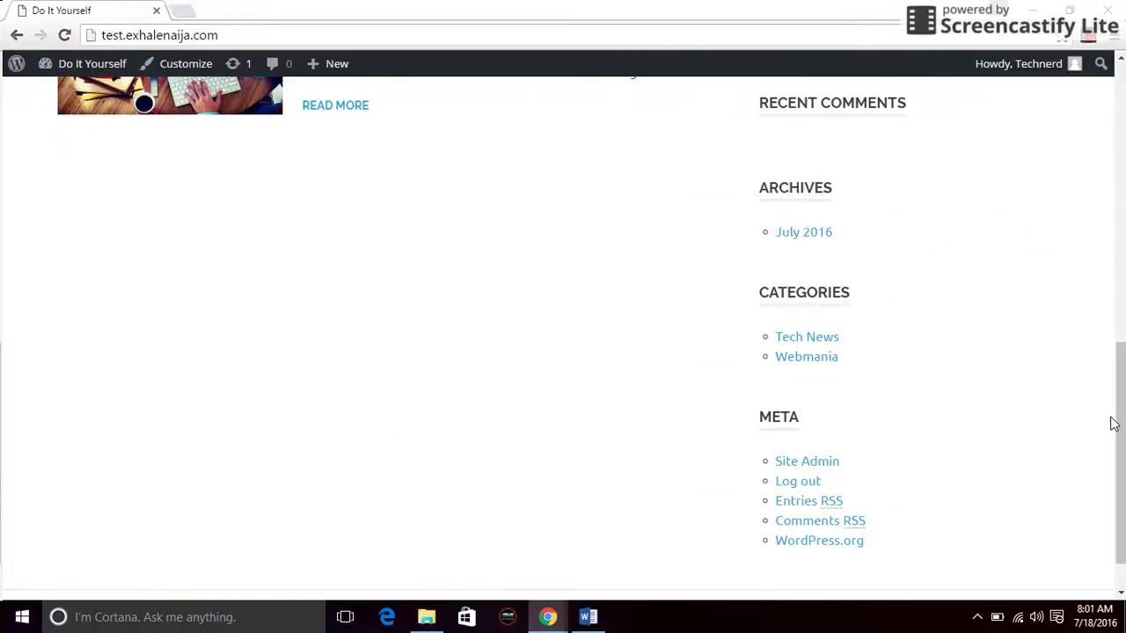
{"action": "left_click_drag", "start_coordinate": [1110, 424], "coordinate": [1091, 107]}
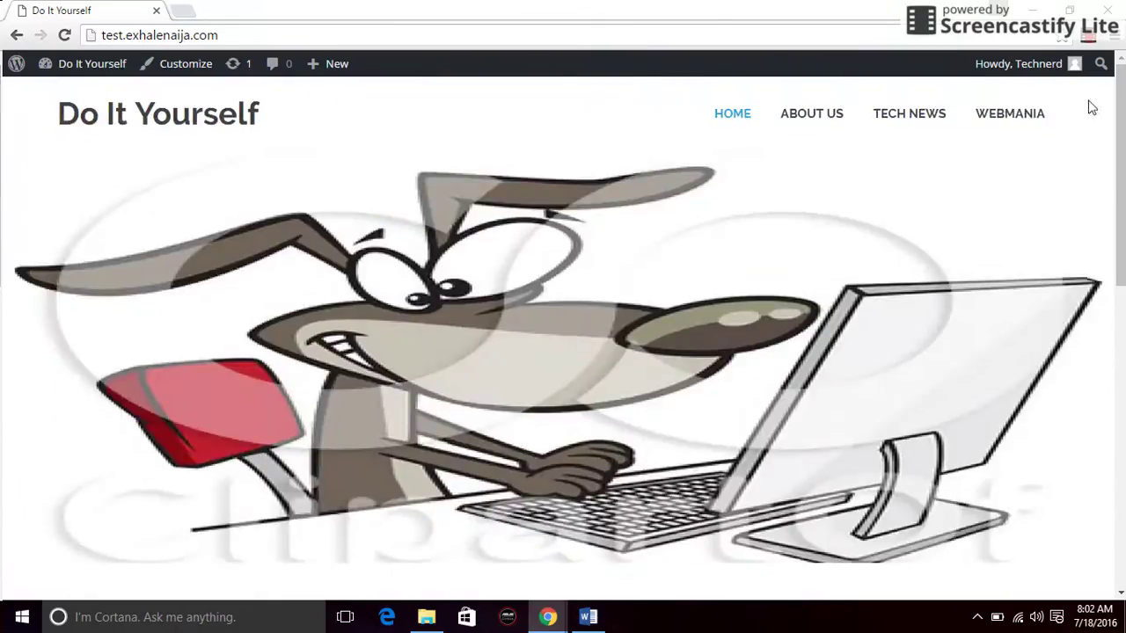
{"action": "left_click", "coordinate": [994, 119]}
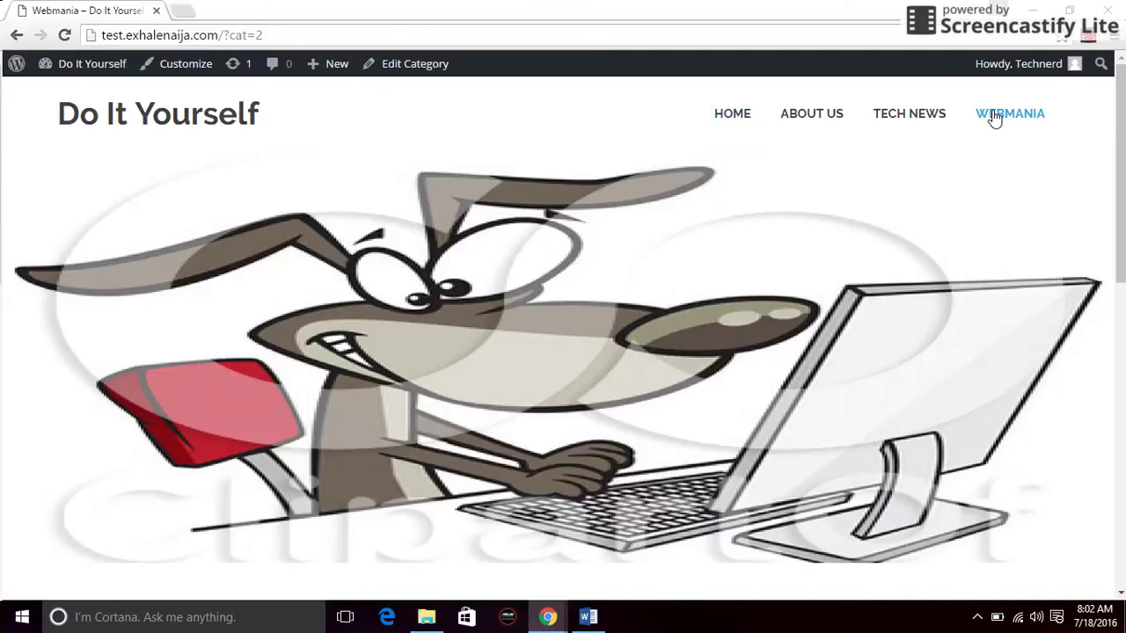
{"action": "left_click_drag", "start_coordinate": [1113, 115], "coordinate": [1122, 84]}
{"action": "left_click_drag", "start_coordinate": [1119, 130], "coordinate": [1120, 434]}
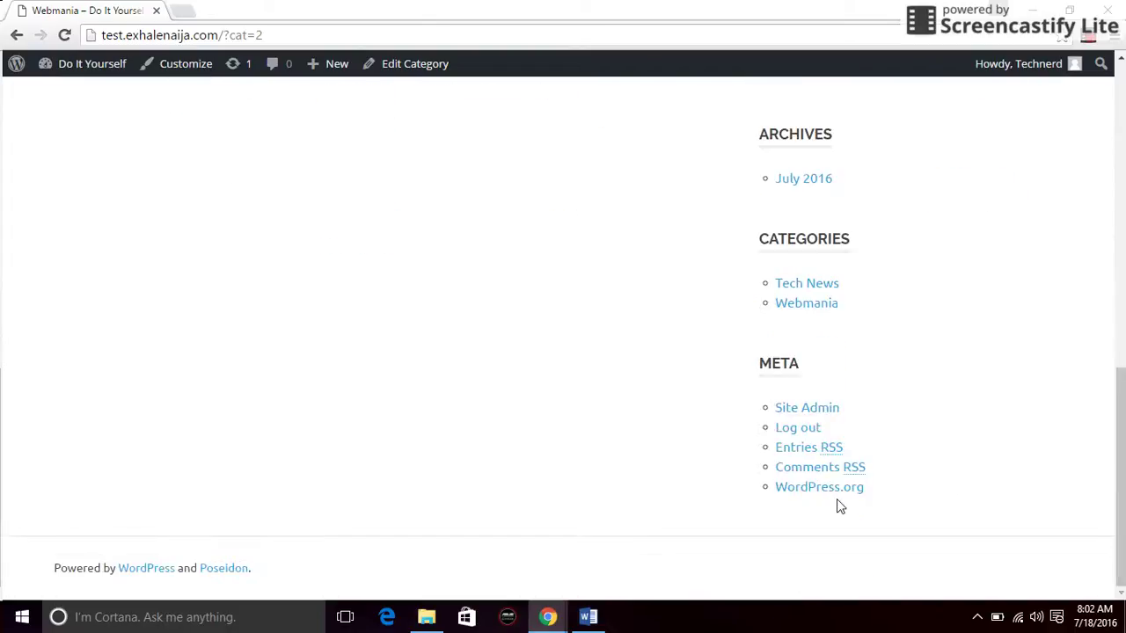